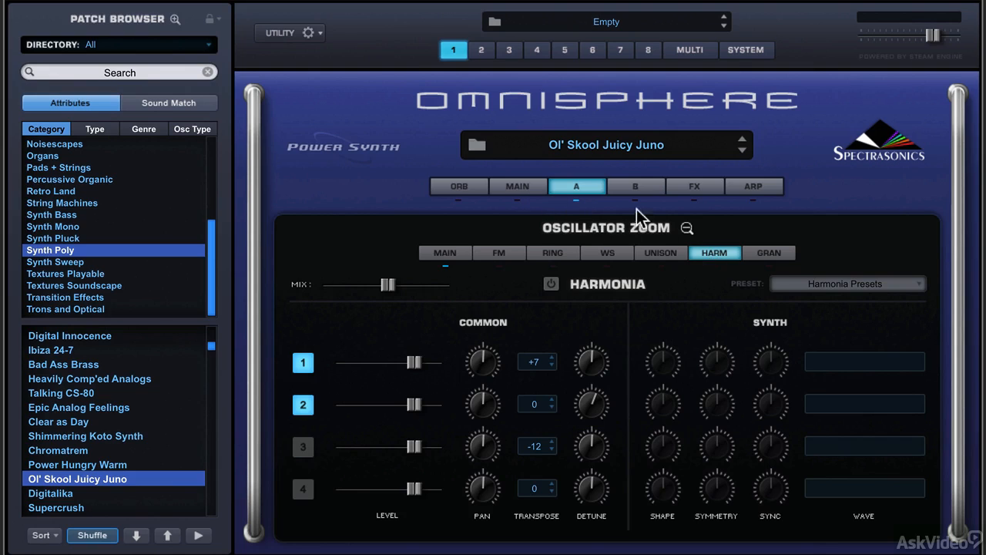
Step: Compare the main oscillator settings of layers A and B, returning to layer A's Harmonia page in the oscillator zoom view
left_click(685, 228)
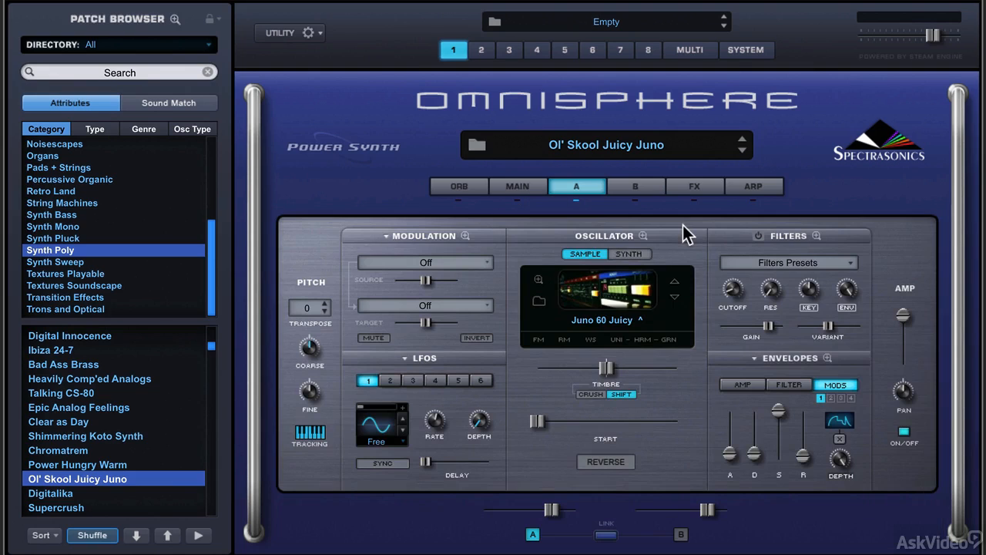
left_click(639, 186)
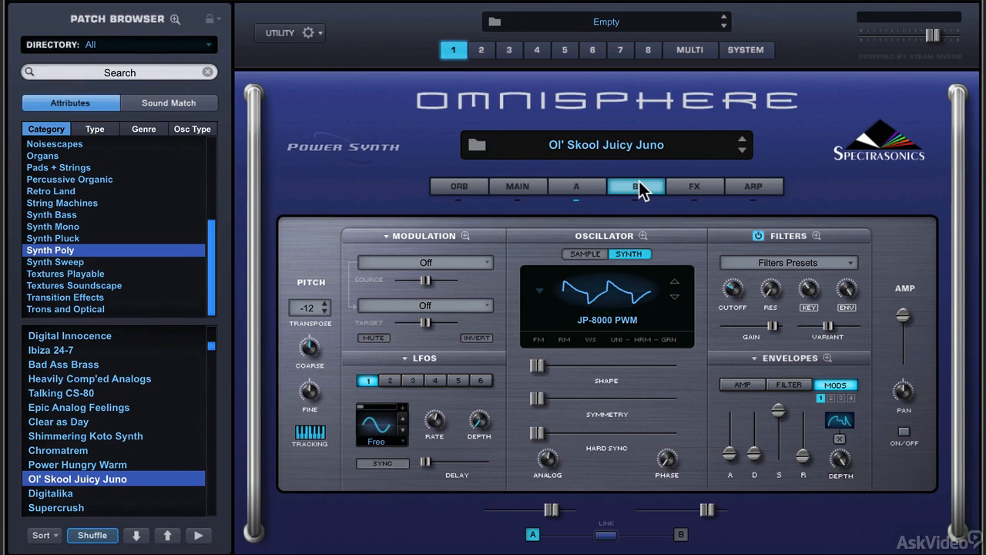
left_click(580, 187)
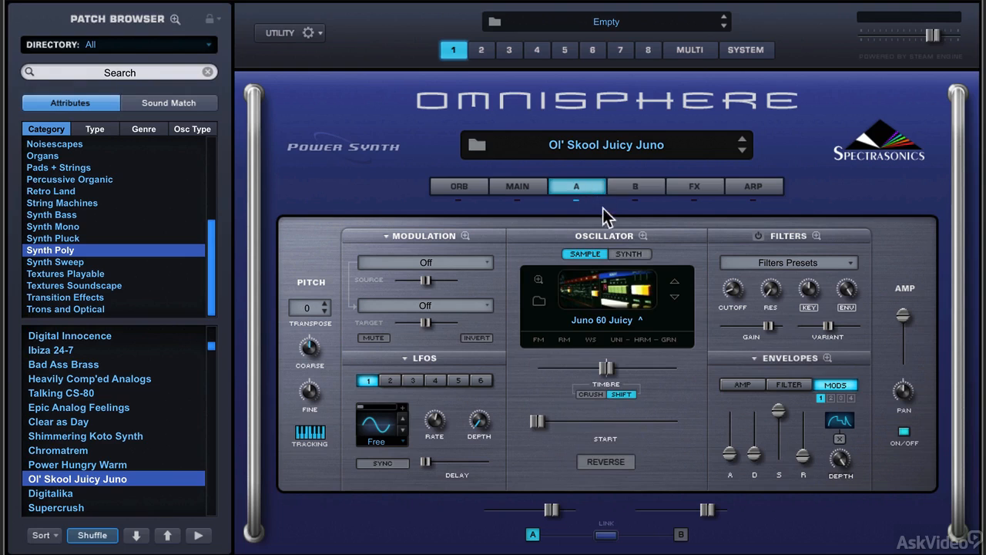
left_click(642, 235)
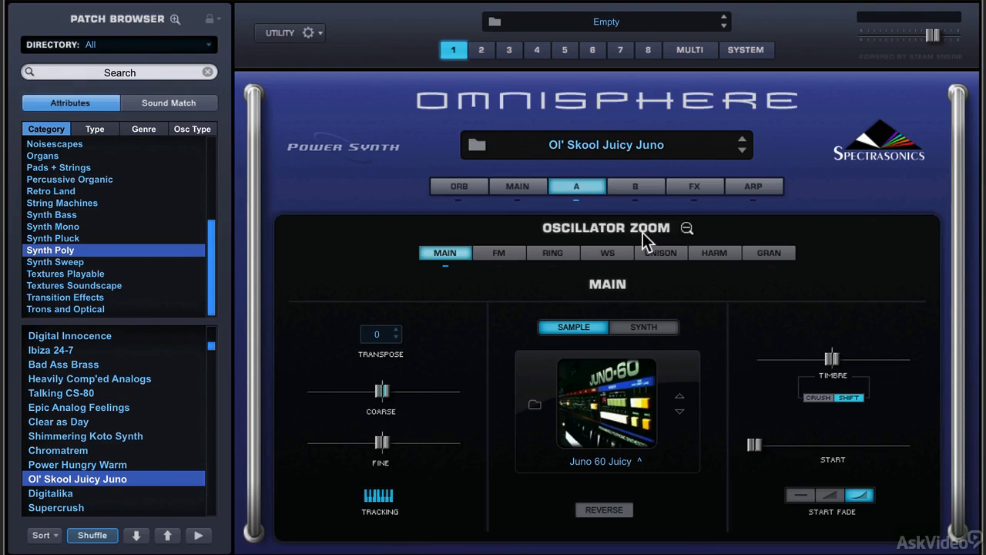
left_click(706, 252)
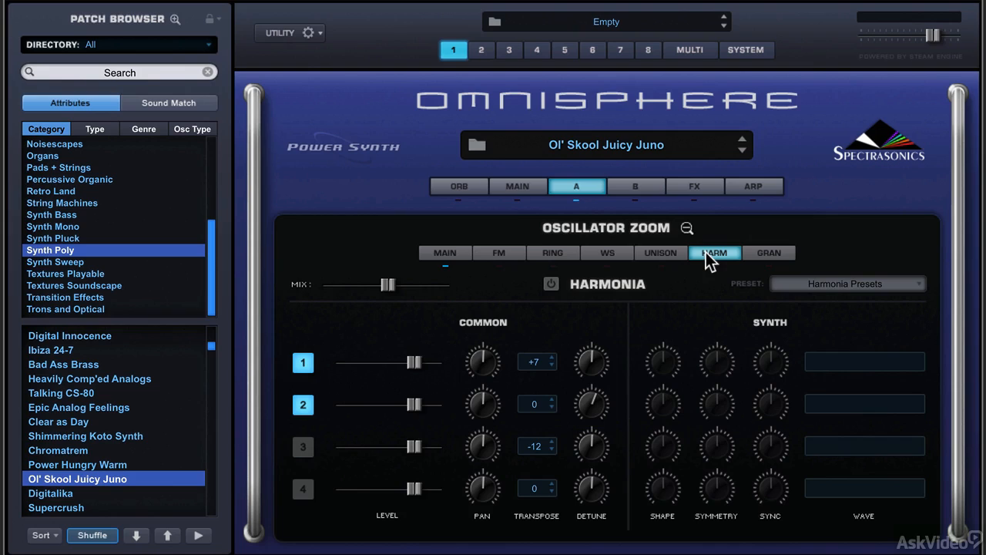
Step: Turn on Harmonia for layers A and B, and adjust the pan of layer A's first Harmonia voice
left_click(551, 284)
left_click_drag(487, 364, 487, 389)
left_click(642, 184)
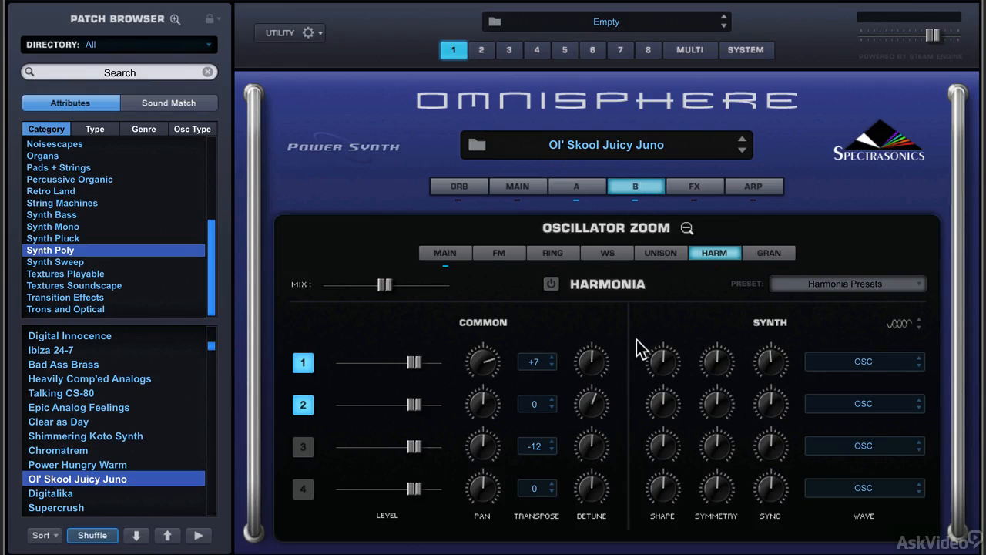
left_click(551, 284)
Step: Try the SawSquare Fat and Triangle waves on the first Harmonia voice of layer B
left_click(894, 362)
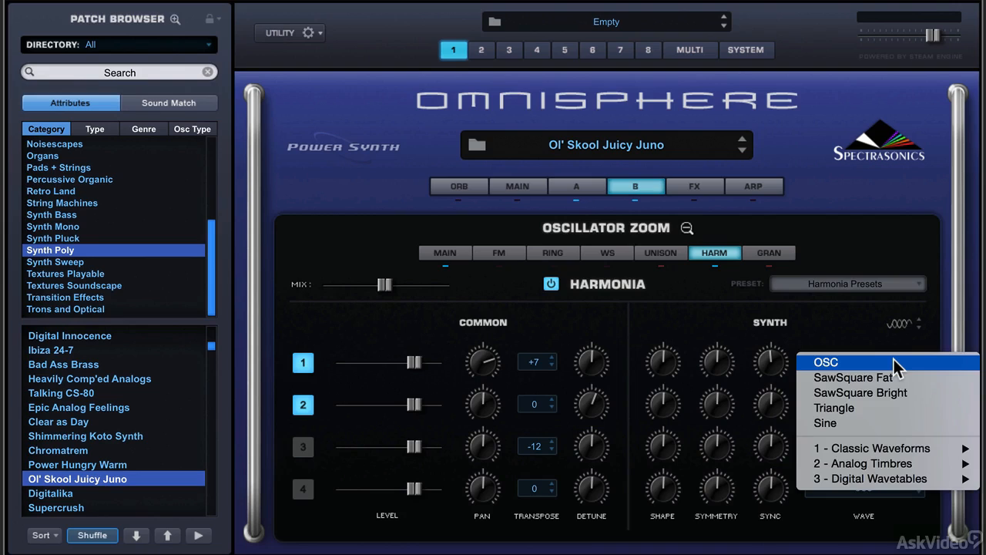
left_click(851, 333)
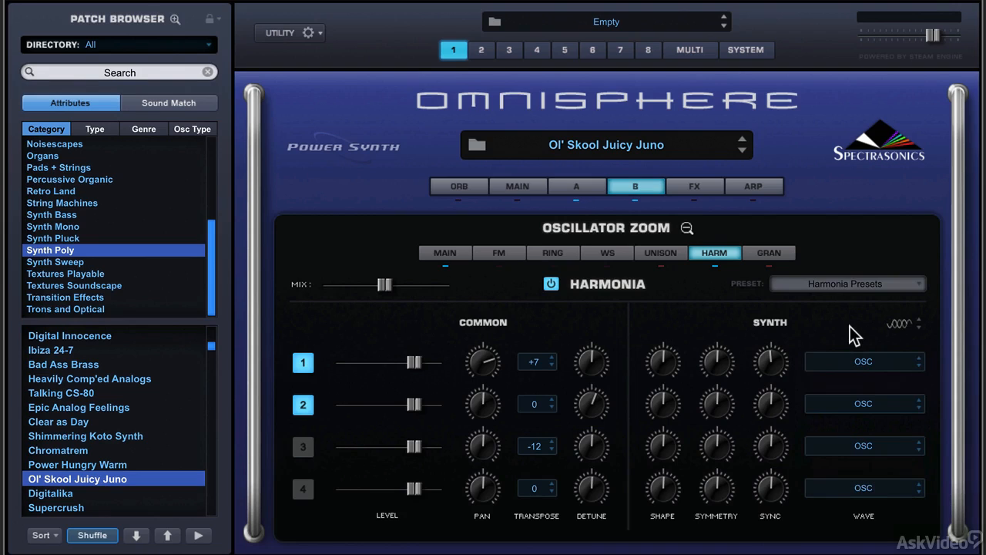
left_click(872, 362)
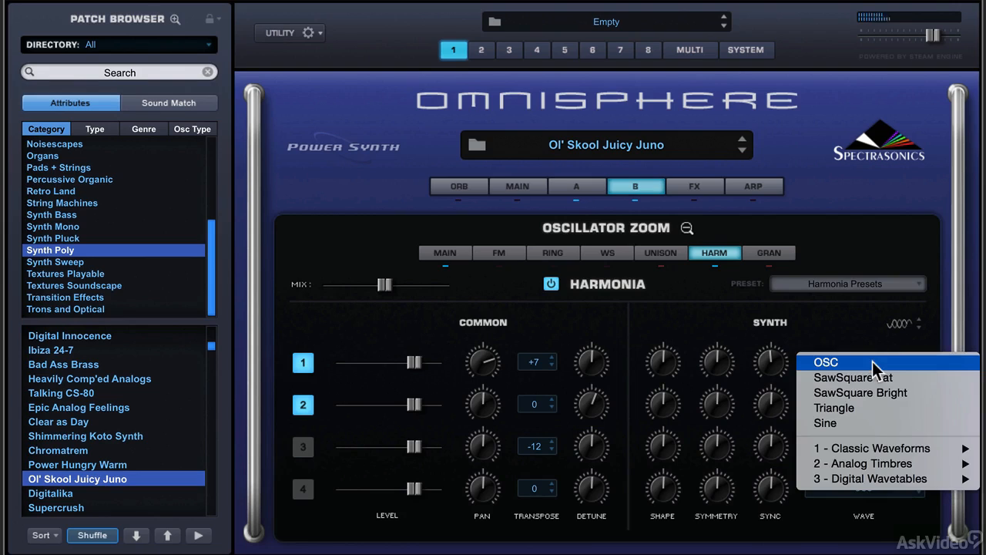
left_click(875, 378)
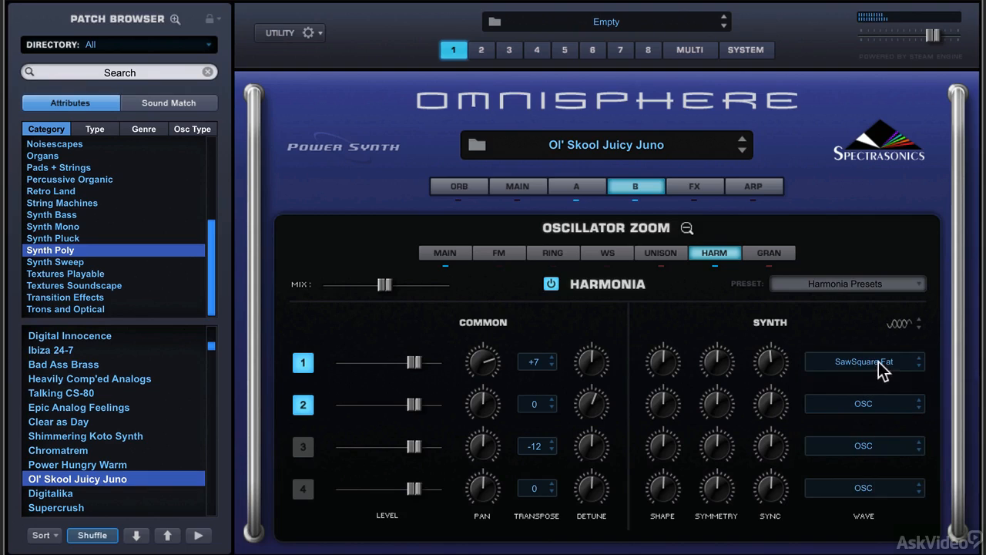
left_click(874, 366)
left_click(879, 393)
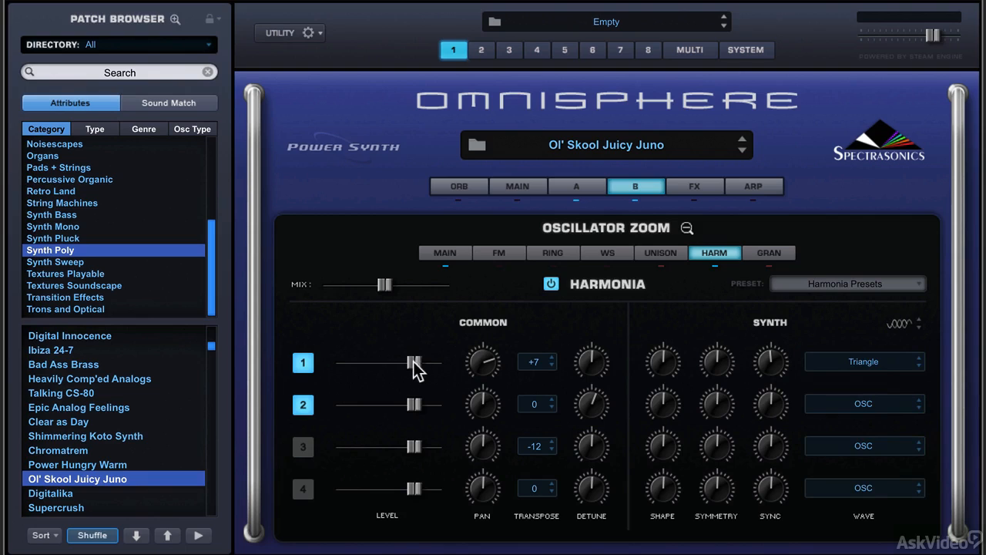
Step: Raise the first Harmonia voice's level to maximum and set its wave to Sine
left_click_drag(411, 365, 451, 362)
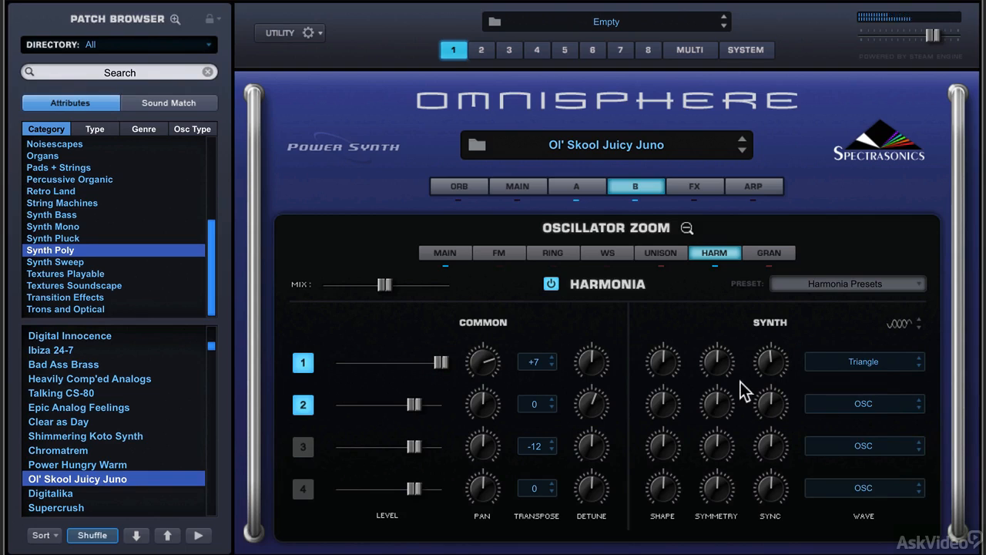
left_click(869, 374)
left_click(874, 347)
left_click(876, 369)
left_click(871, 394)
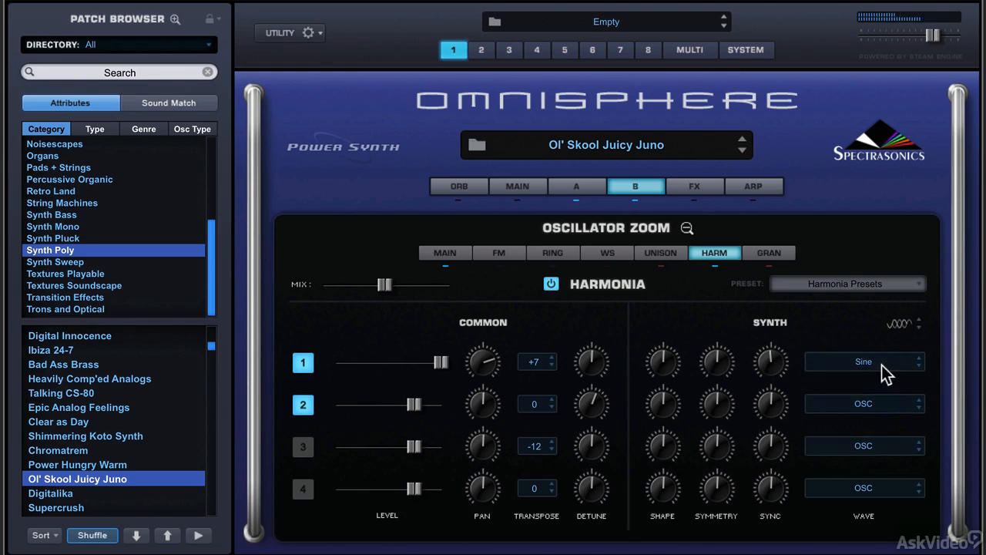
Step: Set the first Harmonia voice's wave to Guttural from the Overtones group of the Digital Wavetables
left_click(886, 367)
mouse_move(825, 418)
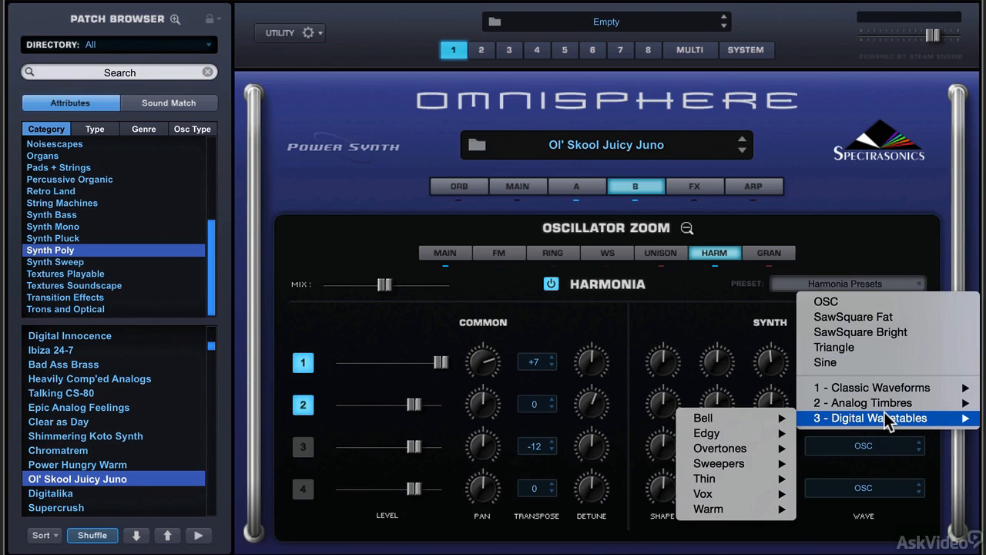
mouse_move(749, 448)
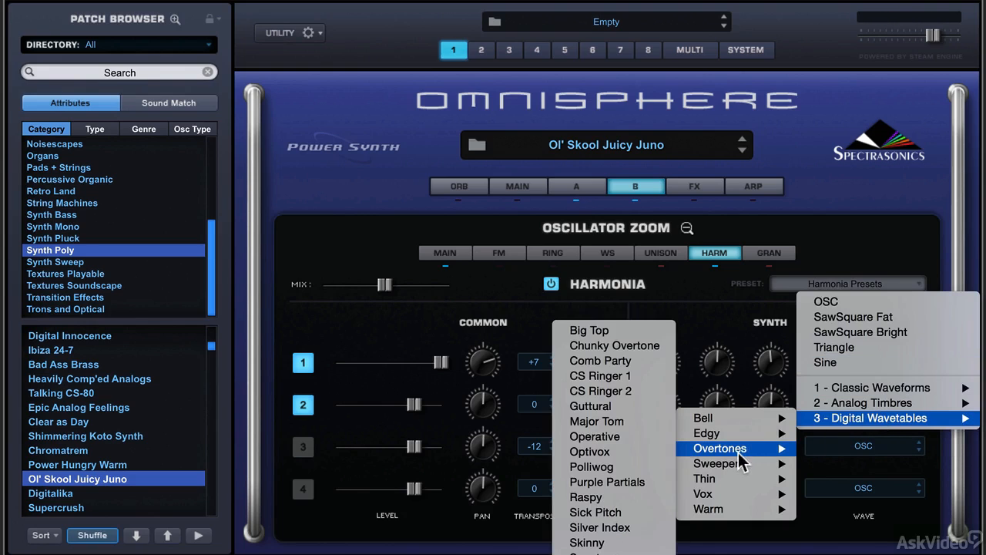
left_click(644, 404)
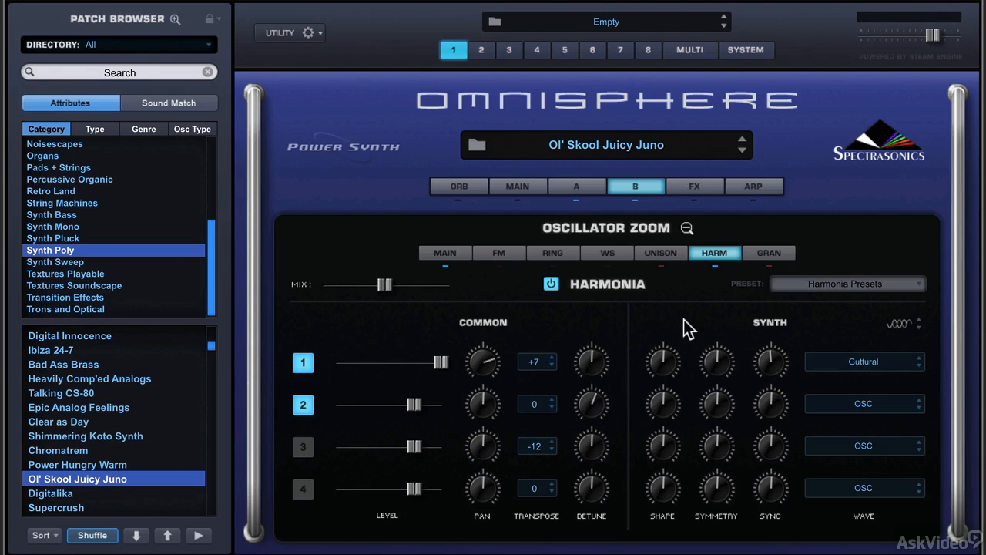
Step: Turn up the shape, sync and symmetry of the first Harmonia voice
left_click_drag(667, 361, 670, 343)
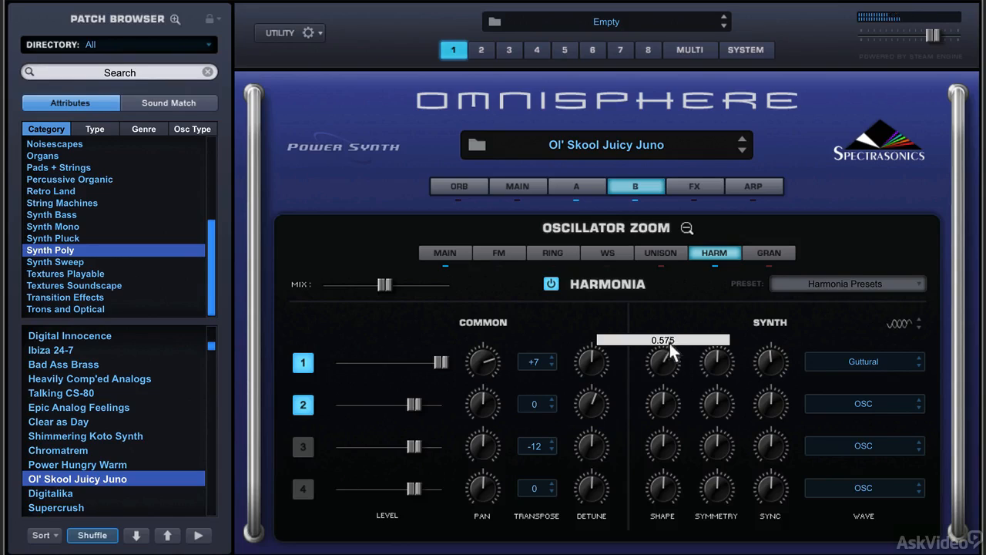
left_click_drag(763, 360, 770, 302)
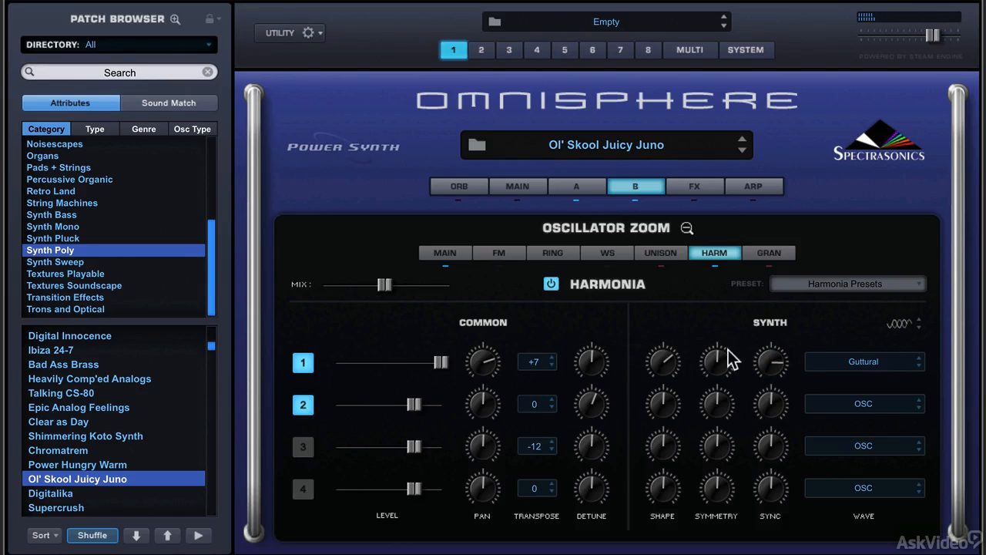
left_click_drag(717, 368, 671, 359)
Step: Set the first Harmonia voice's transpose to +12 after trying 0
left_click(540, 362)
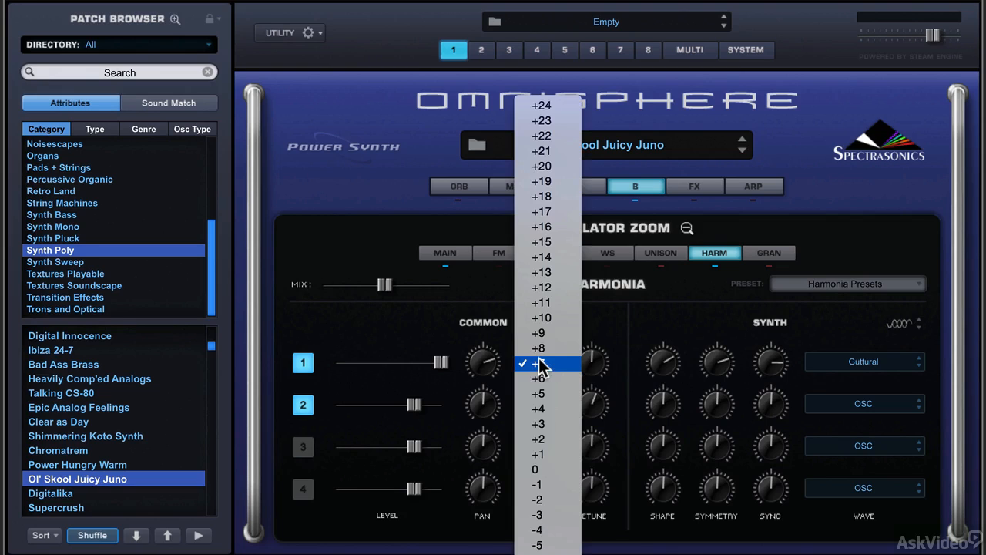
left_click(547, 469)
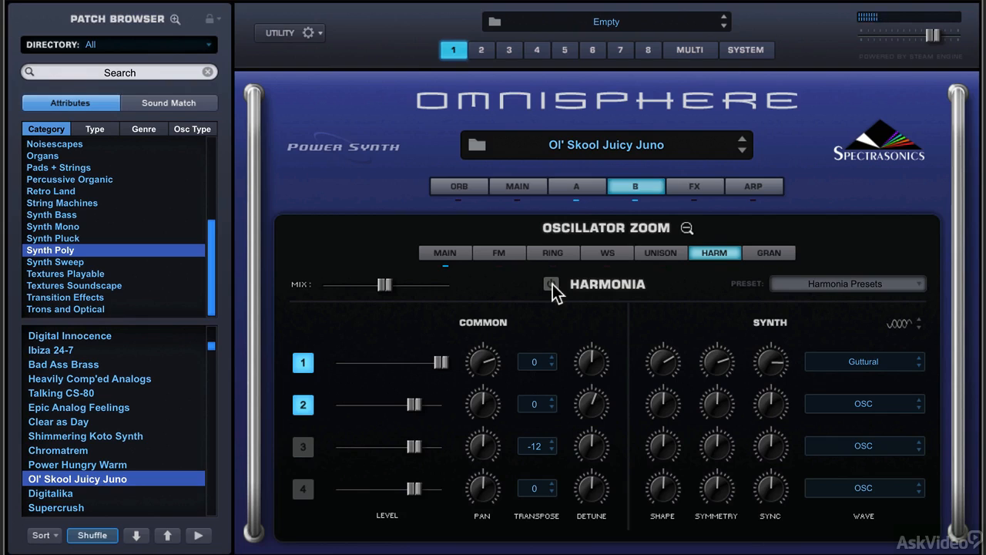
left_click(554, 367)
left_click(556, 182)
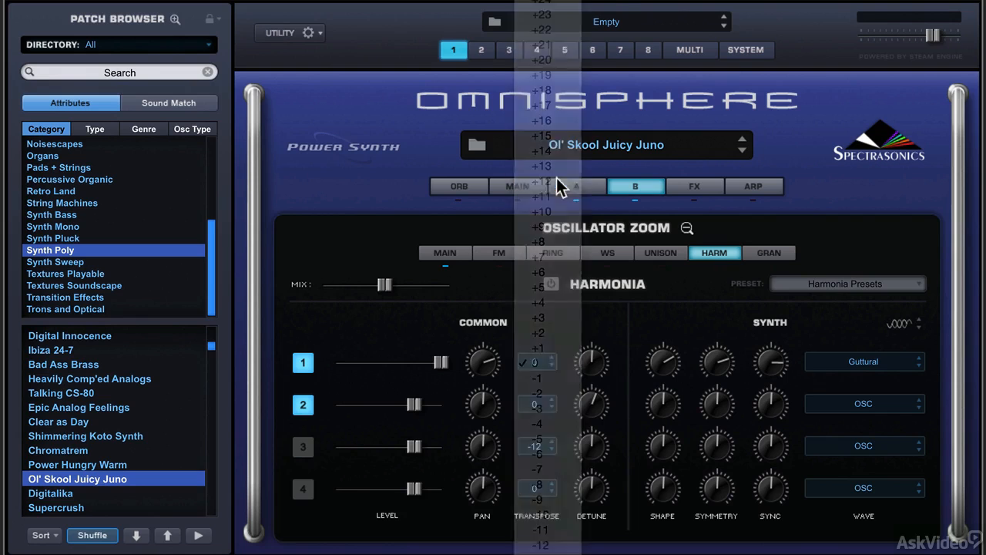
Step: Set the second Harmonia voice's transpose to -12 and pan that voice toward the left
left_click(538, 403)
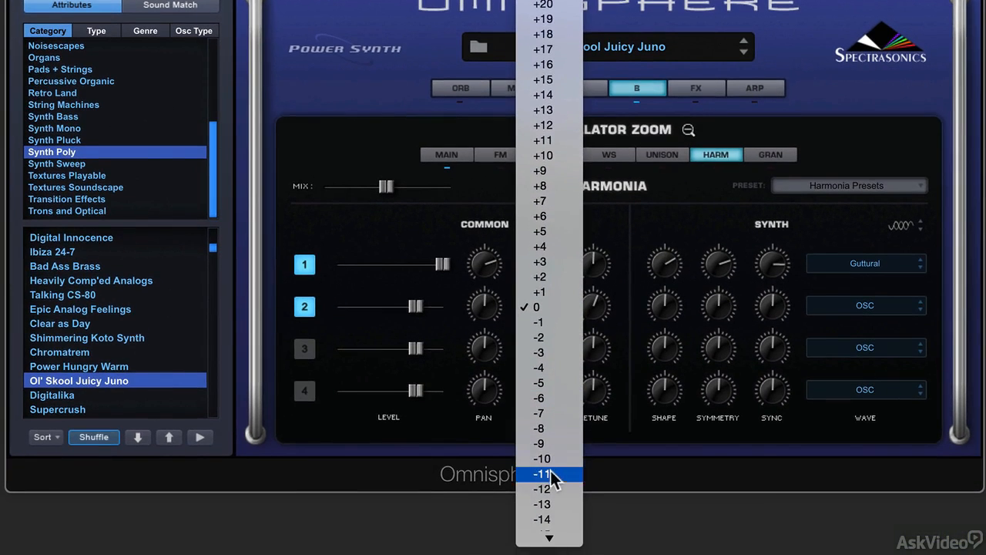
left_click(548, 490)
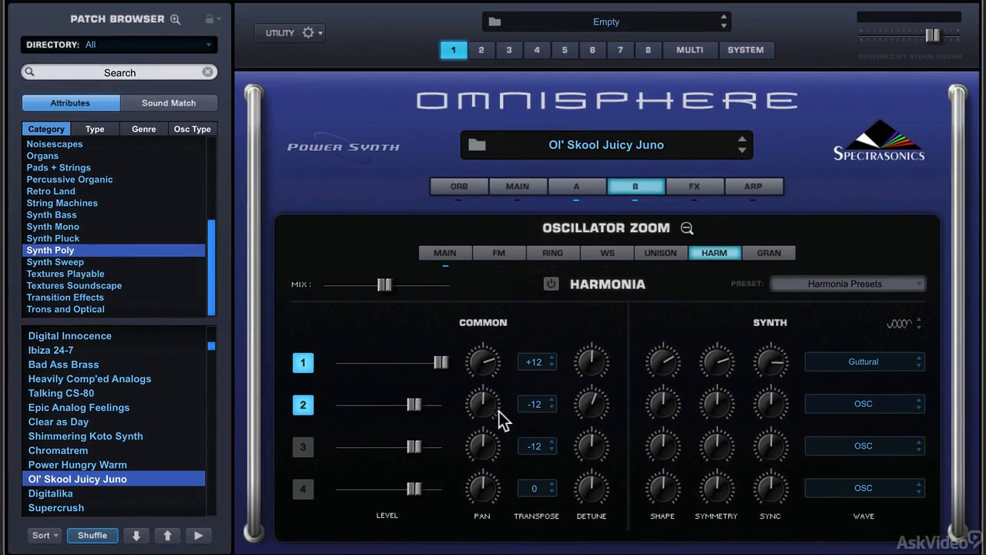
left_click_drag(485, 407, 493, 447)
Step: Set the second Harmonia voice's wave to JD Sliders from the Edgy group of the Digital Wavetables
left_click(827, 400)
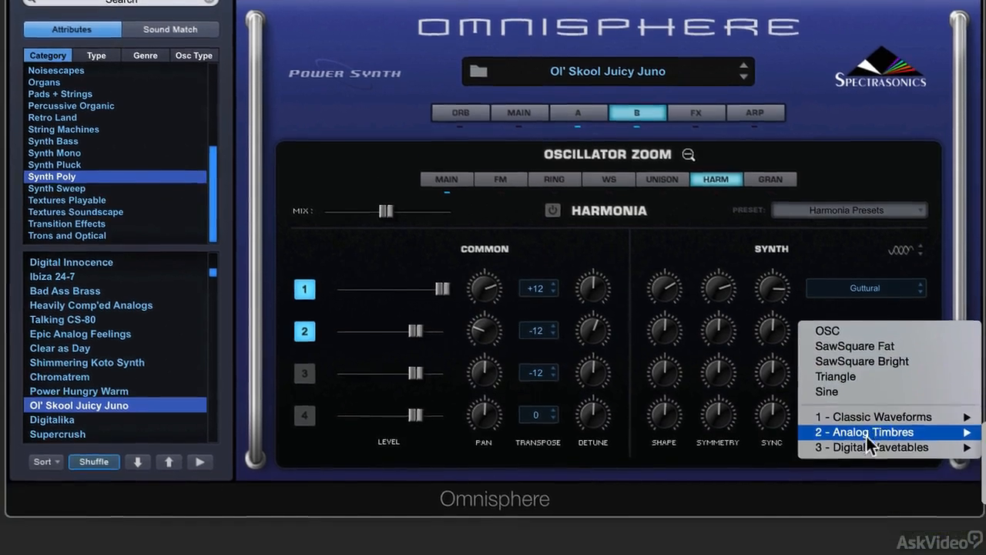
mouse_move(870, 447)
mouse_move(745, 478)
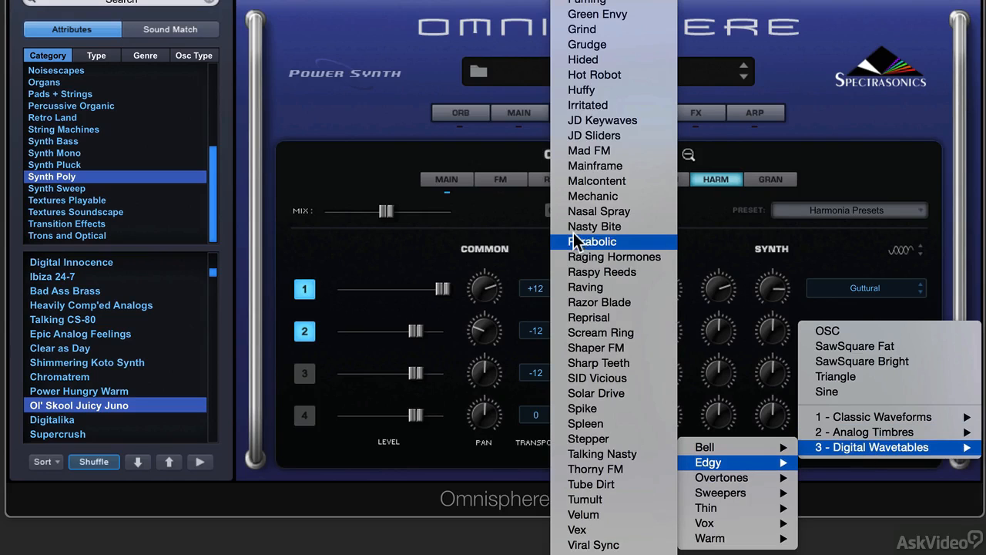
left_click(597, 136)
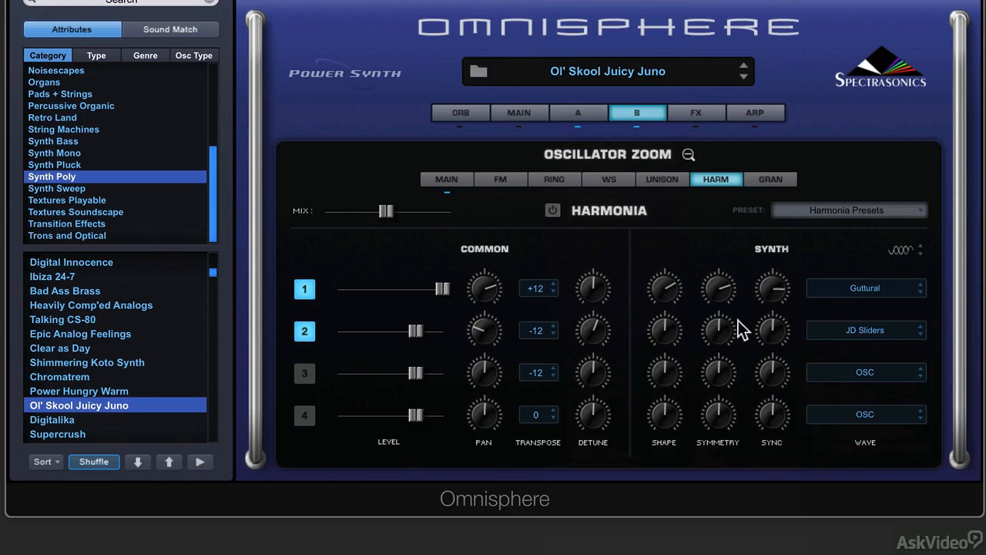
mouse_move(773, 323)
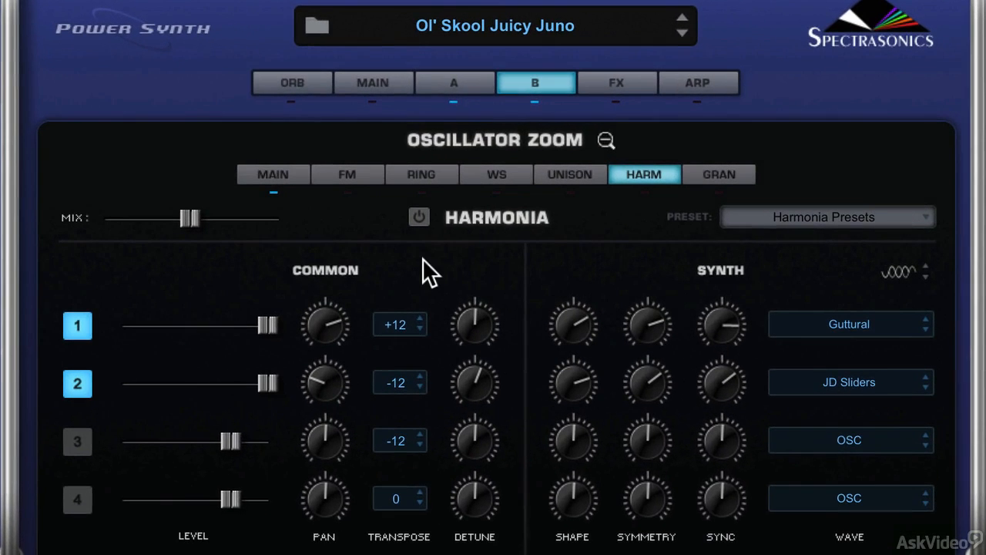